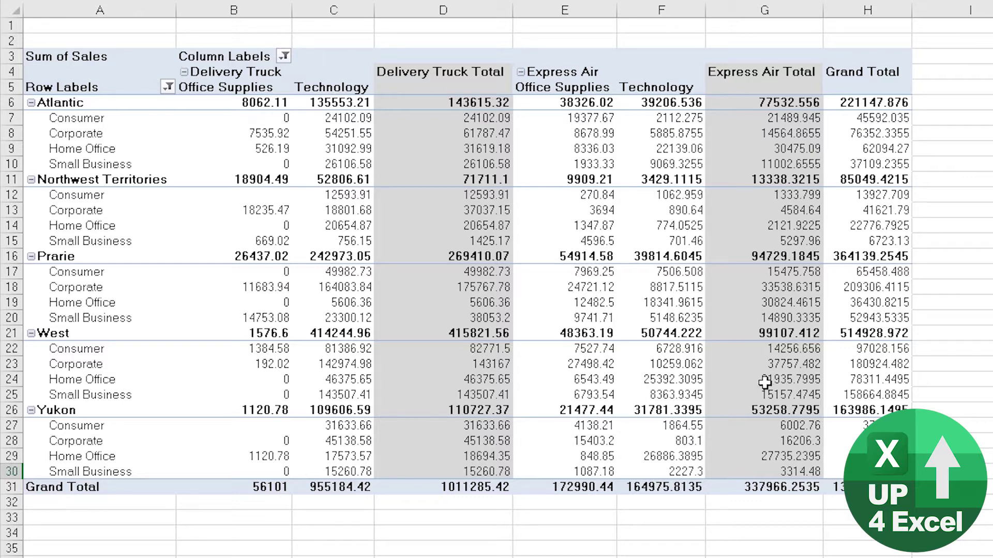
# Step: Format the pivot's Sum of Sales values as Number with 0 decimal places and a 1000 separator
pyautogui.click(279, 137)
pyautogui.rightClick(280, 139)
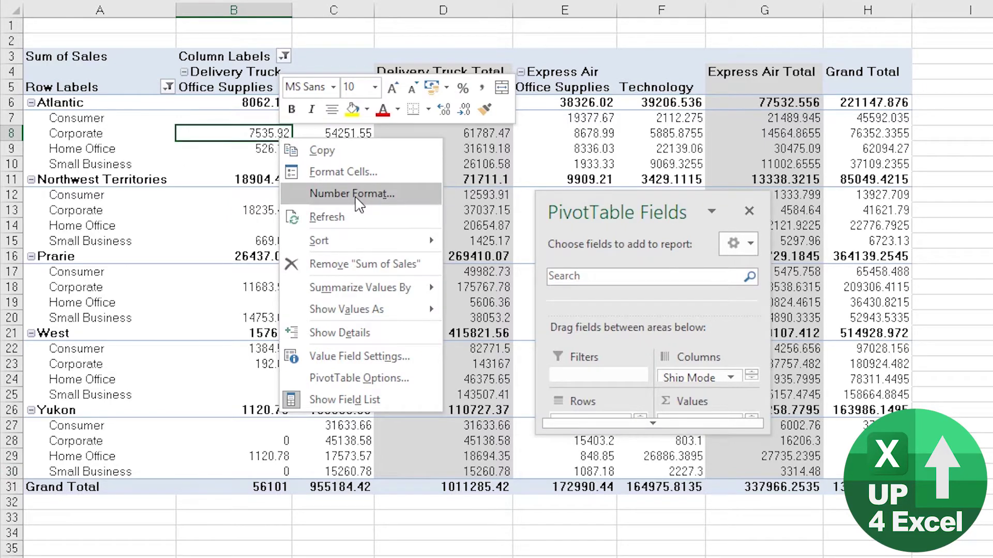
pyautogui.click(356, 199)
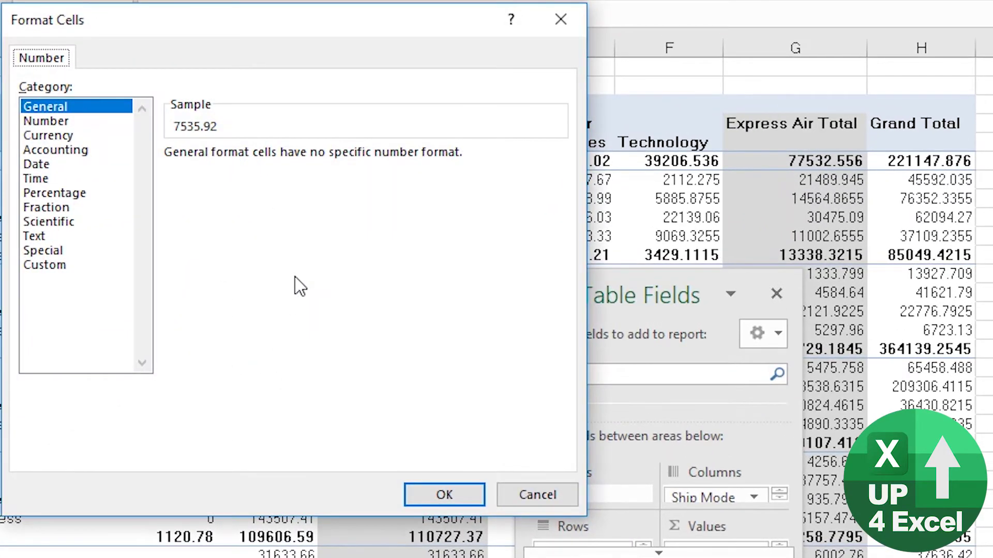
pyautogui.click(72, 120)
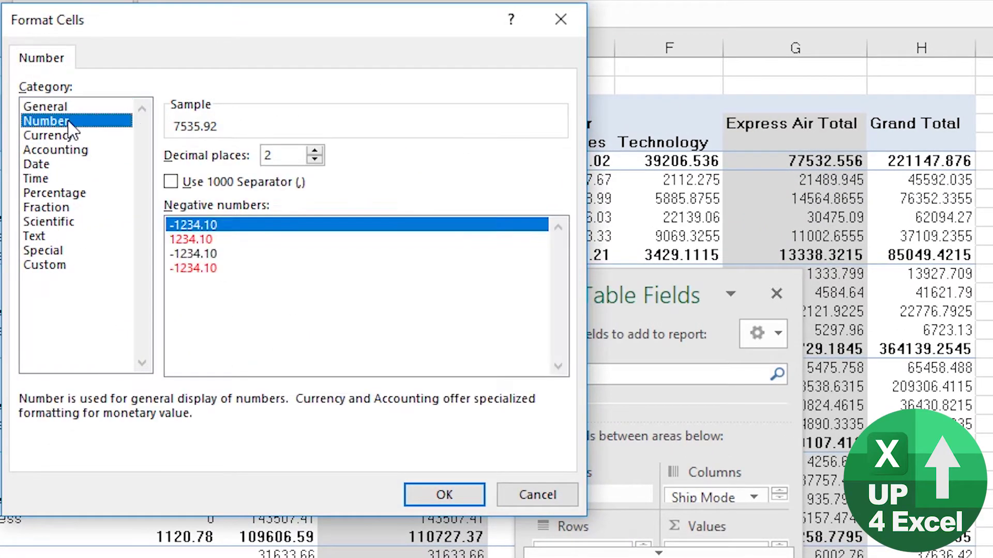
pyautogui.click(315, 160)
pyautogui.click(314, 160)
pyautogui.click(170, 184)
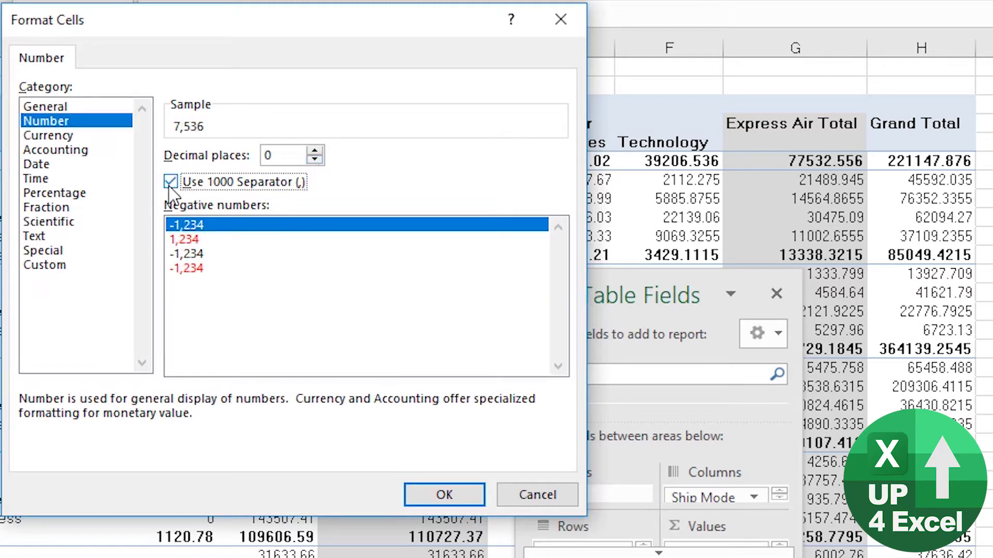
pyautogui.click(450, 499)
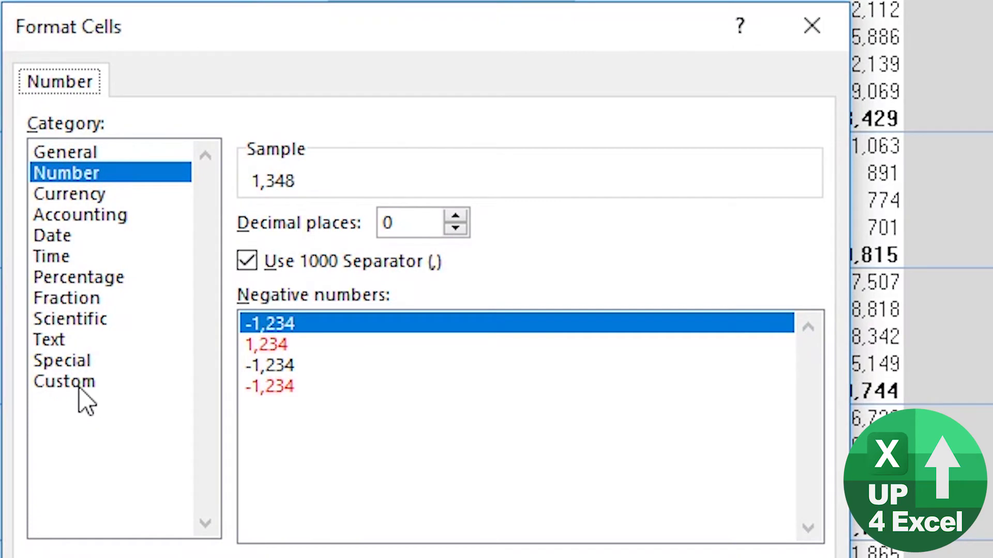
# Step: Switch the Number Format to Custom and pick the #,##0;-#,##0 code as the starting point
pyautogui.click(84, 385)
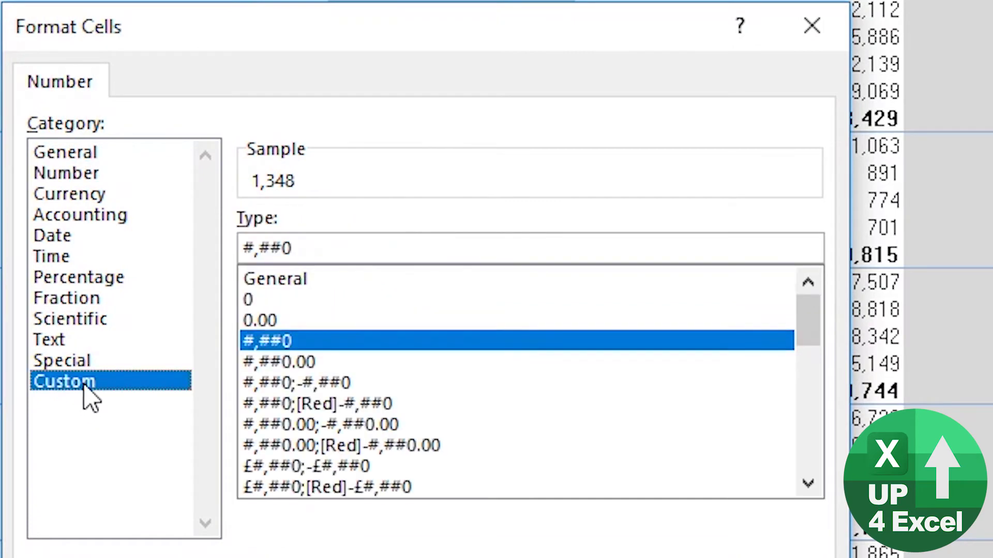
pyautogui.click(323, 253)
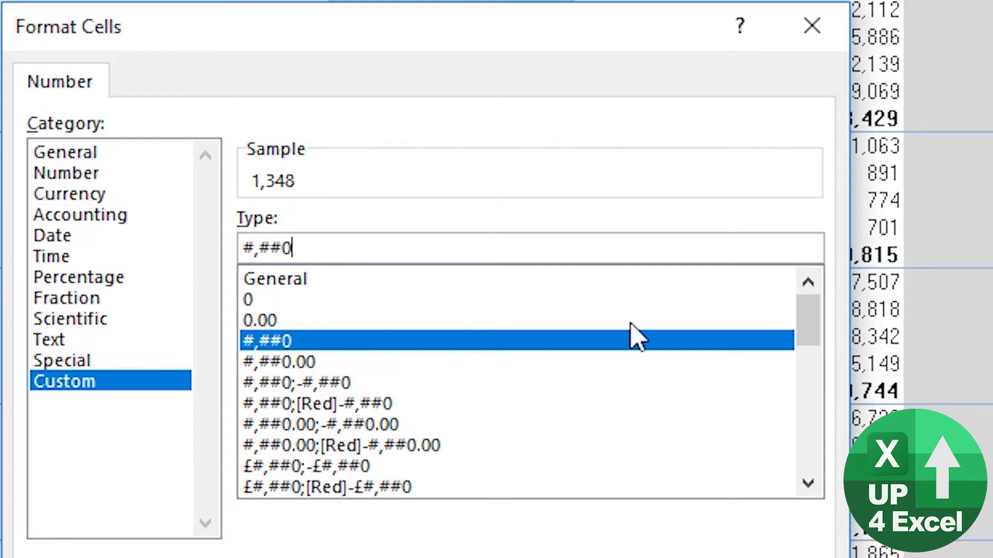
pyautogui.write(';')
pyautogui.click(296, 386)
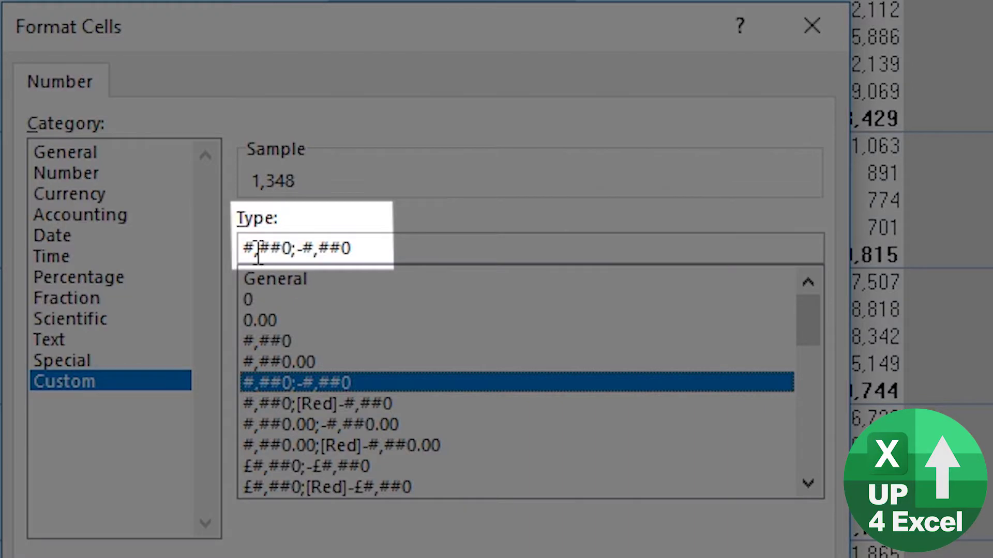
# Step: Edit the format code so its positive part reads #.0, giving a 1.3 sample in thousands
pyautogui.moveTo(270, 254)
pyautogui.mouseDown()
pyautogui.moveTo(282, 255)
pyautogui.moveTo(252, 255)
pyautogui.mouseUp()
pyautogui.click(252, 253)
pyautogui.write('.0')
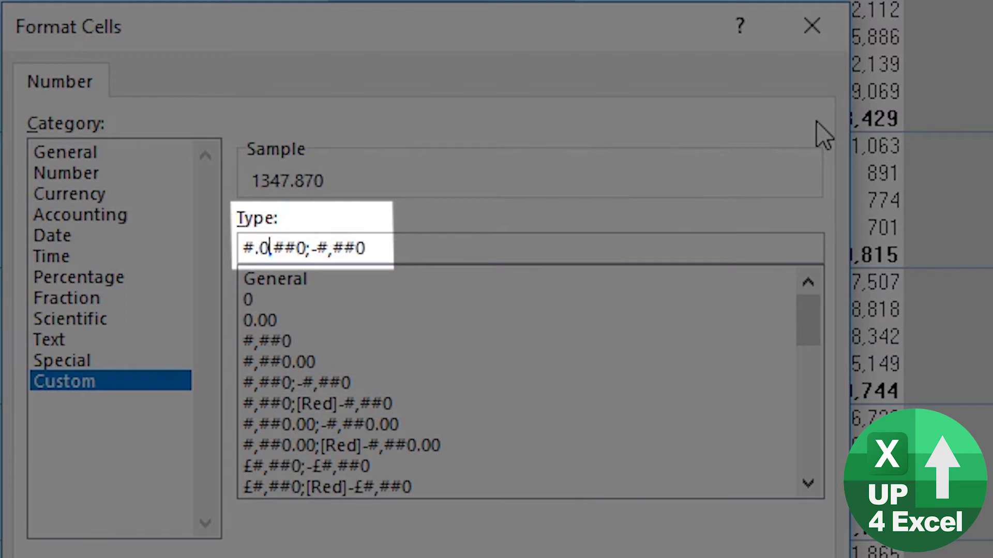
pyautogui.press('Right')
pyautogui.press('Delete')
pyautogui.press('Delete')
pyautogui.press('Delete')
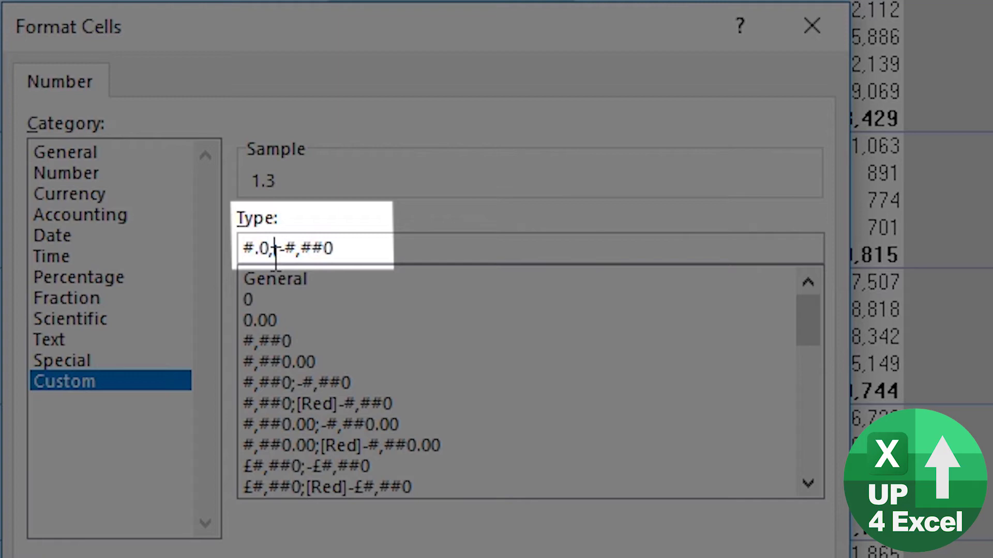
# Step: Replace the leading # with 0 and delete the ;-#,##0 negative-number section
pyautogui.click(255, 249)
pyautogui.press('BackSpace')
pyautogui.write('0')
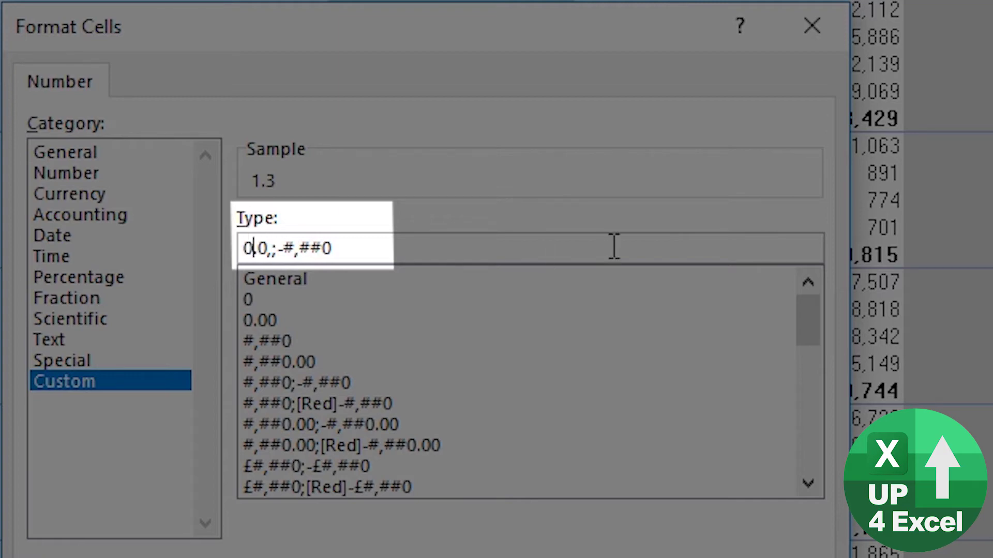
pyautogui.press('Right')
pyautogui.press('Right')
pyautogui.press('Right')
pyautogui.hotkey('shift', 'End')
pyautogui.press('Delete')
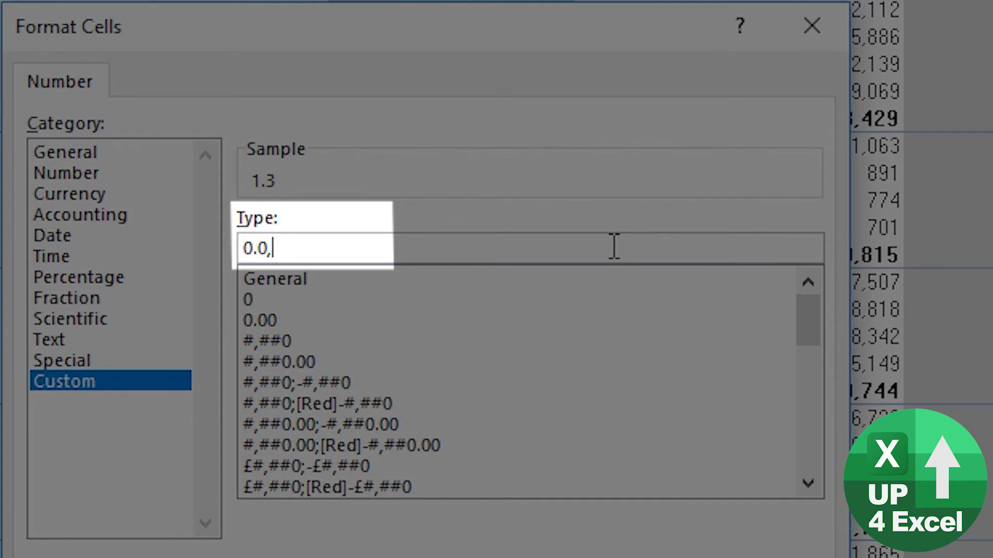
# Step: Prefix #,## so the custom format code reads #,##0.0,
pyautogui.press('Left')
pyautogui.press('Left')
pyautogui.press('Left')
pyautogui.press('Left')
pyautogui.write('#,')
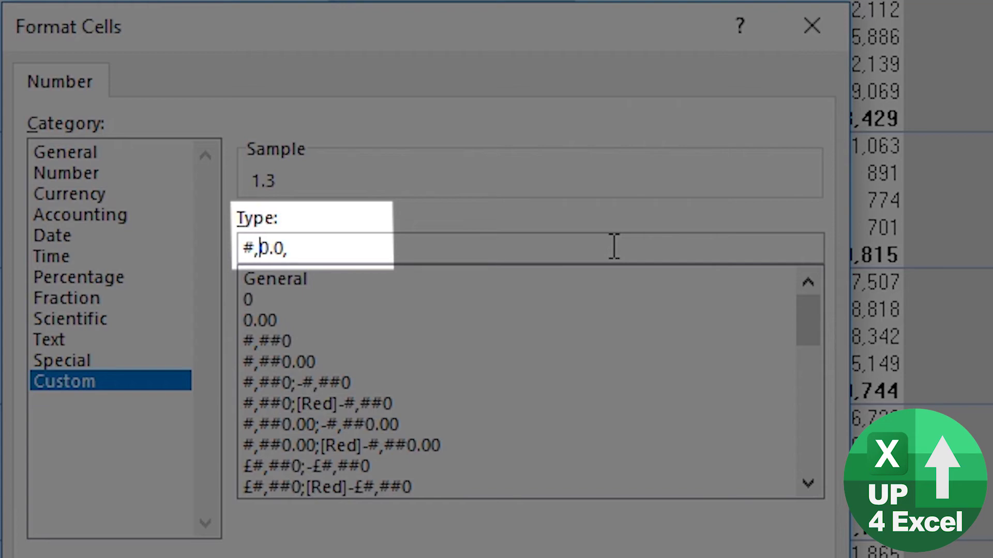
pyautogui.write('##')
pyautogui.press('Right')
pyautogui.press('Right')
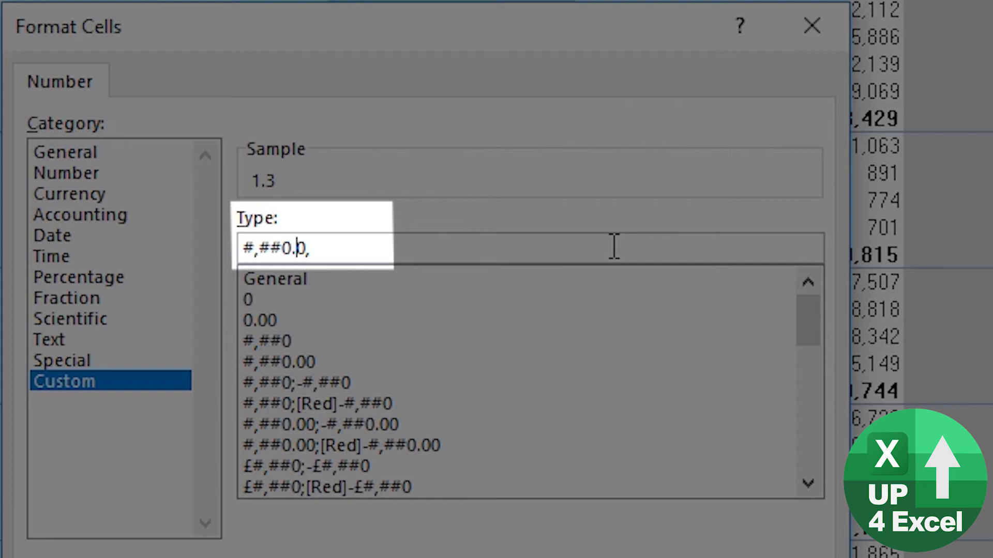
pyautogui.press('Right')
pyautogui.press('Right')
pyautogui.press('Left')
pyautogui.press('Left')
pyautogui.press('Left')
pyautogui.press('Left')
pyautogui.press('Left')
pyautogui.press('Left')
pyautogui.press('Left')
pyautogui.press('Left')
pyautogui.press('Right')
pyautogui.press('Right')
pyautogui.press('Right')
pyautogui.press('Right')
pyautogui.press('Right')
pyautogui.press('Right')
pyautogui.press('Right')
pyautogui.press('Right')
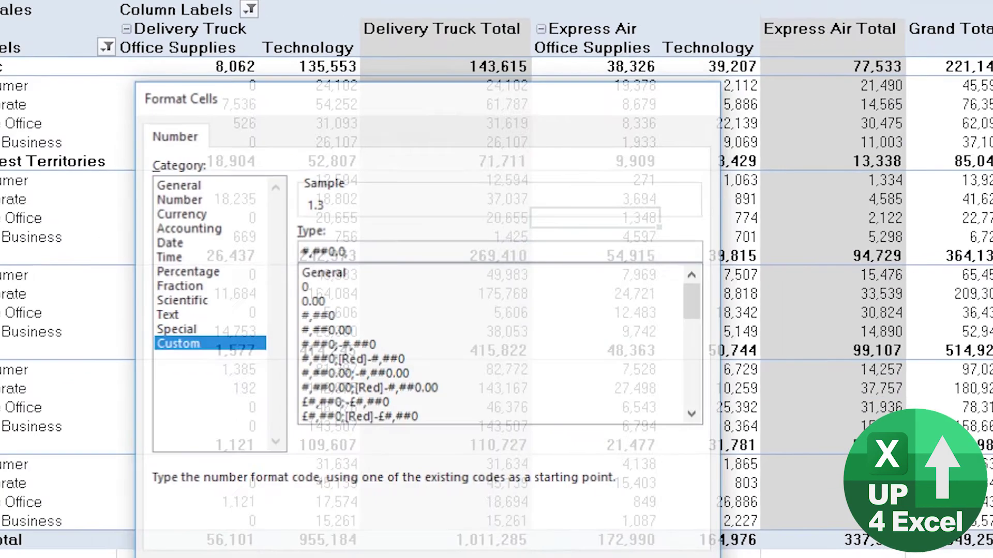
# Step: Apply the #,##0.0, format so the pivot sales values show in thousands, e.g. 1,011.3
pyautogui.press('Return')
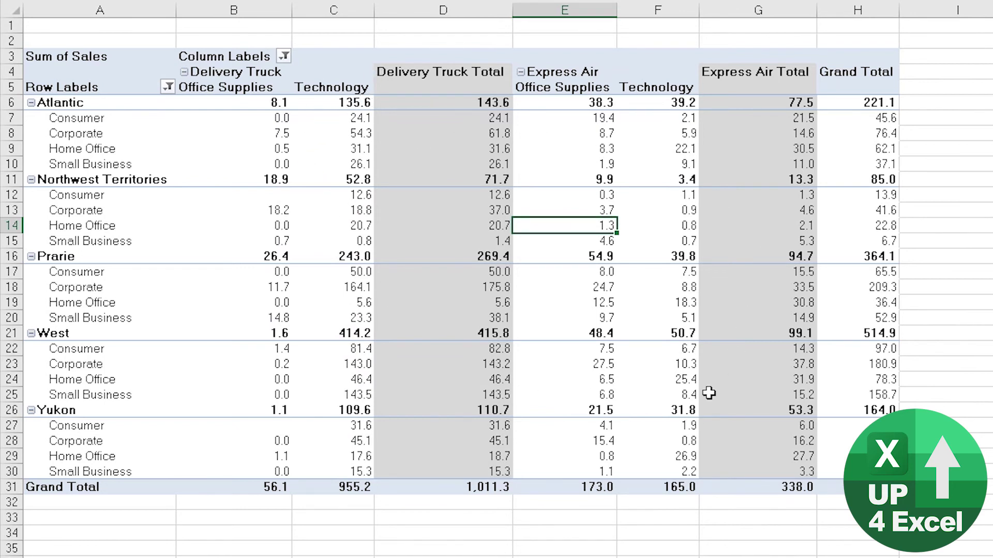
pyautogui.moveTo(614, 431)
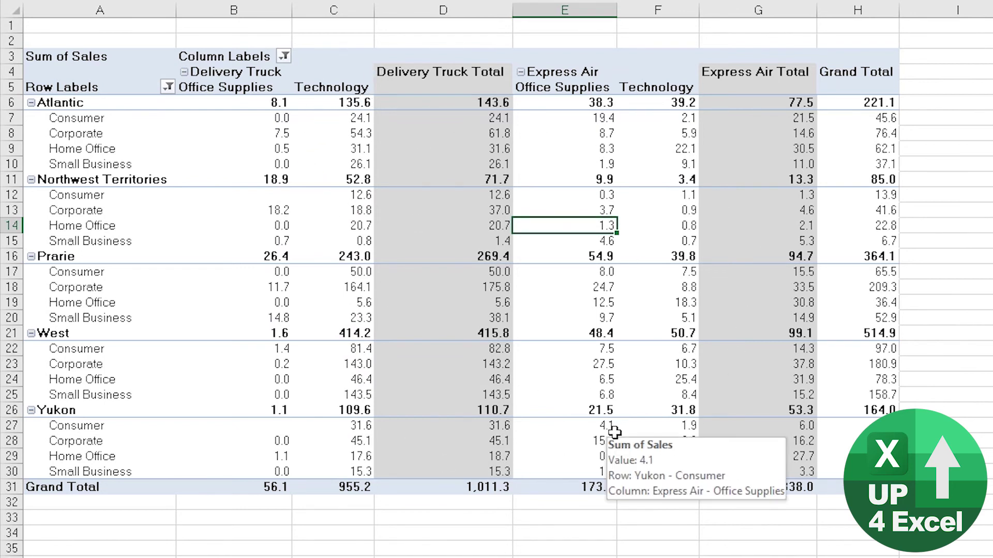